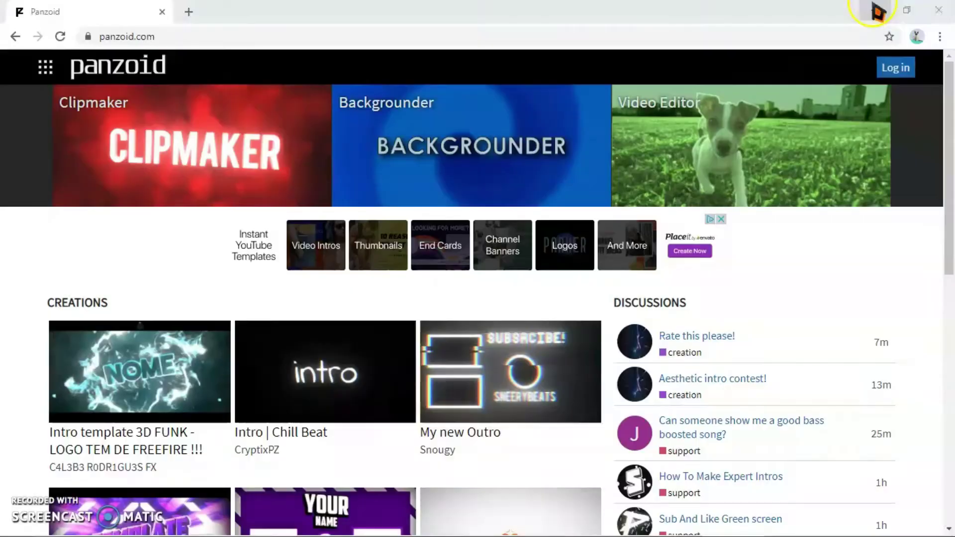
Minimise the Panzoid browser and highlight the intro/outro tutorial title on the desktop wallpaper.
left_click(874, 10)
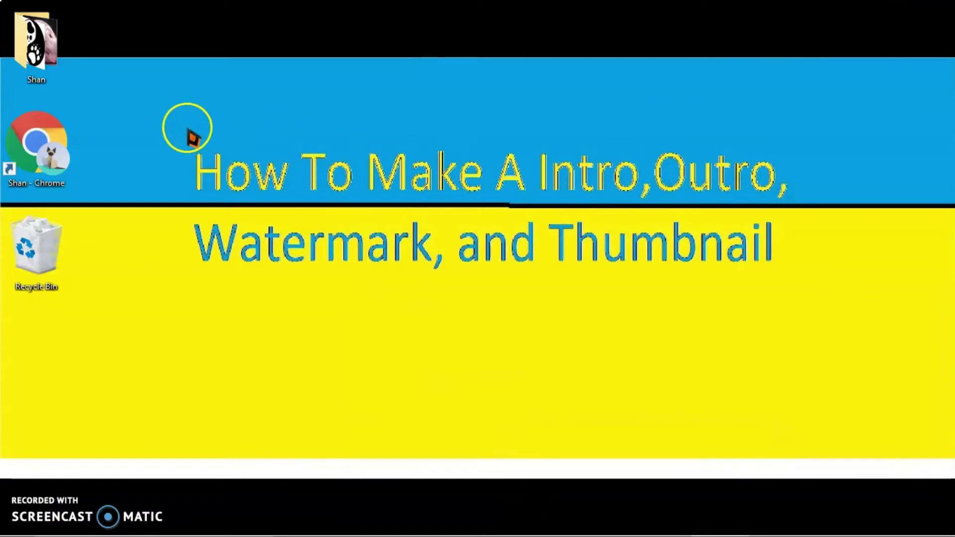
left_click_drag(187, 128, 652, 279)
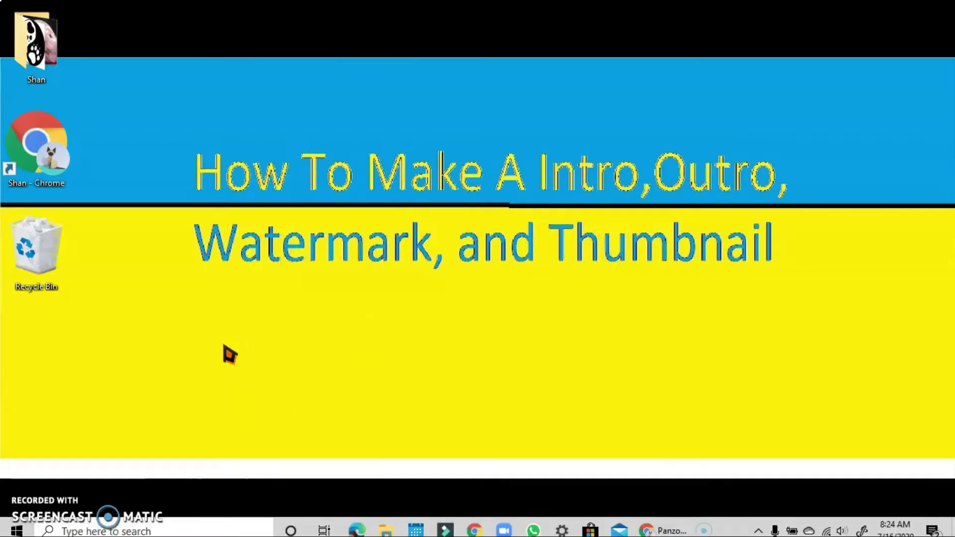
Restore the Panzoid browser and open the 'My 3D intro that i made' creation in Clipmaker.
left_click(657, 525)
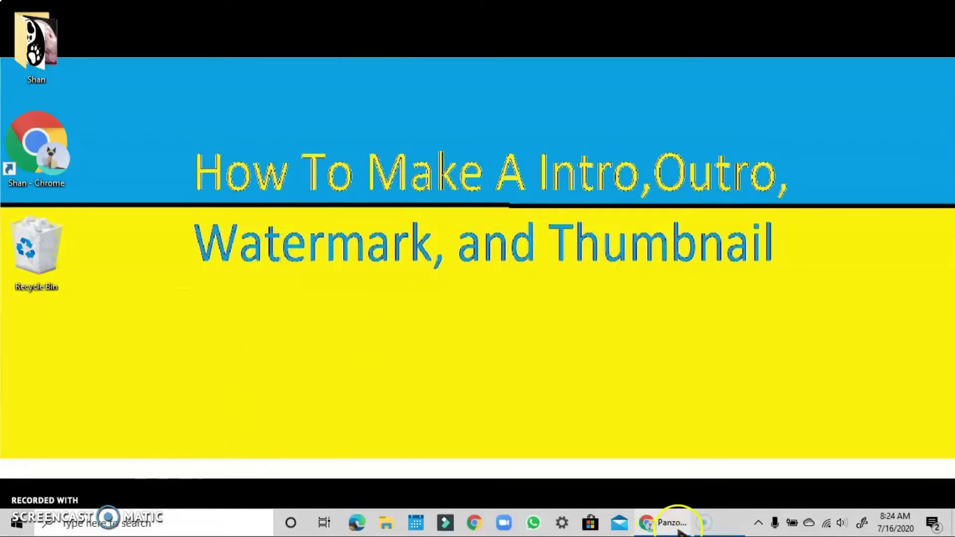
left_click(659, 525)
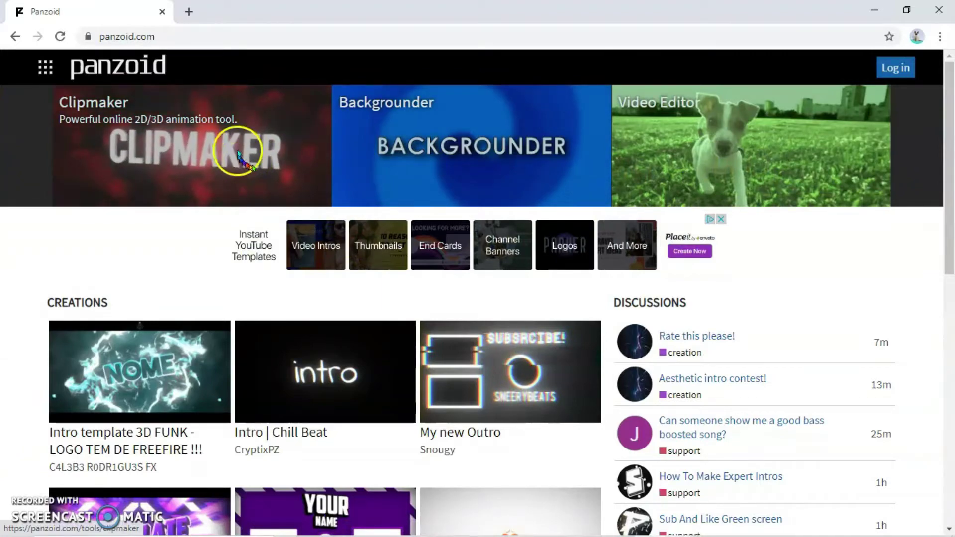
scroll(182, 390, "down", 7)
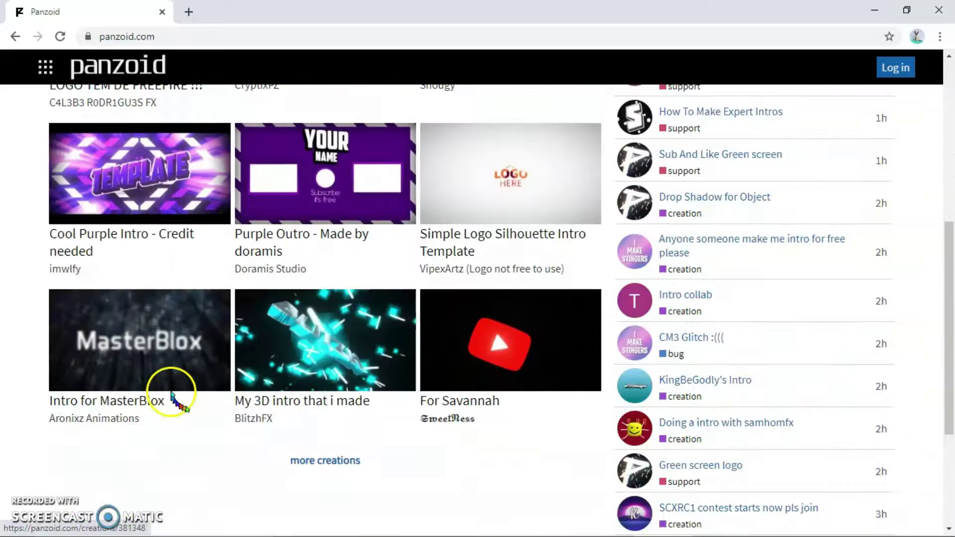
left_click(326, 331)
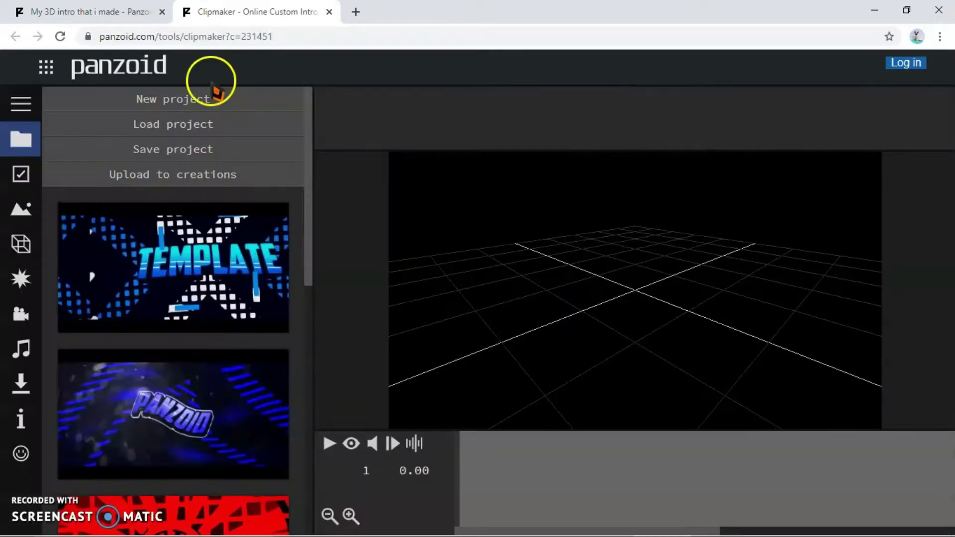
Turn on the rendered preview, play the 3D intro through, then pause it.
left_click(350, 445)
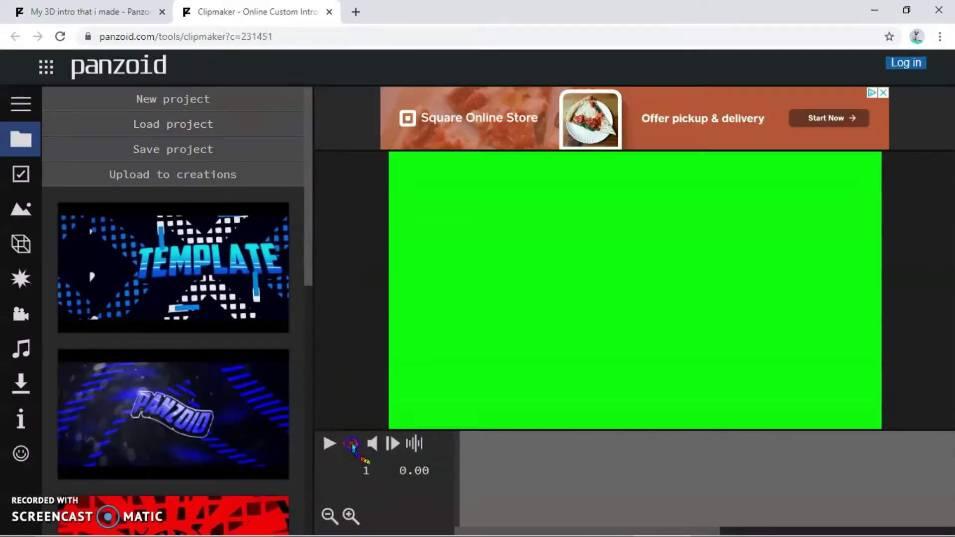
left_click(352, 443)
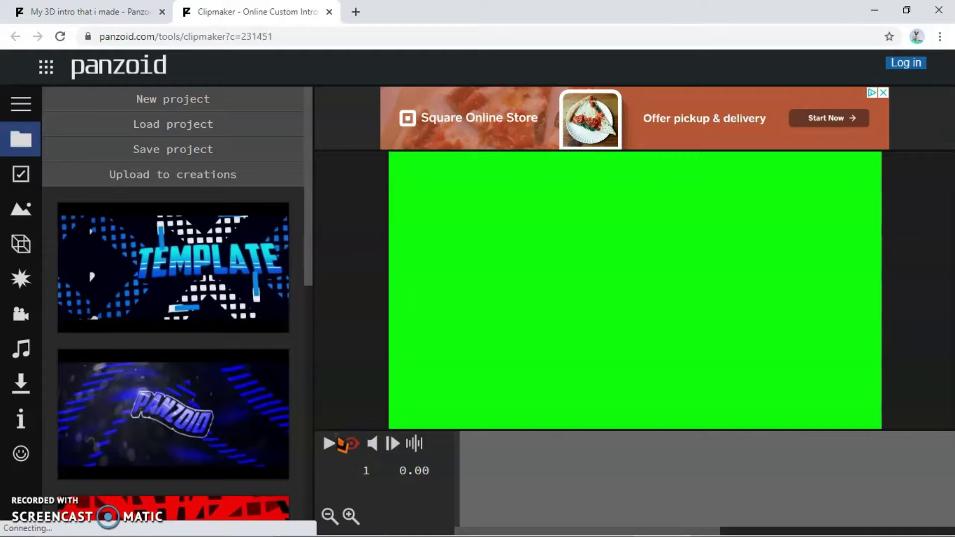
left_click(329, 444)
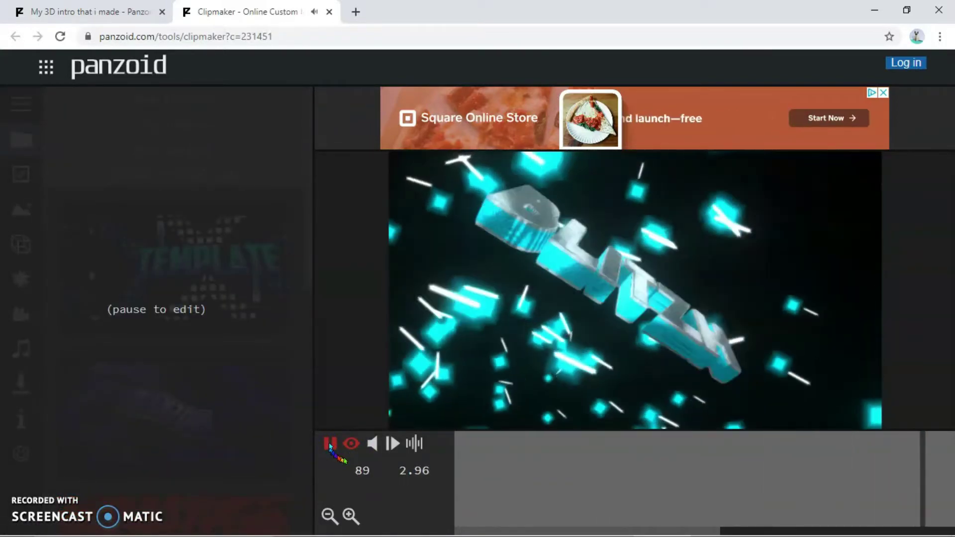
left_click(331, 442)
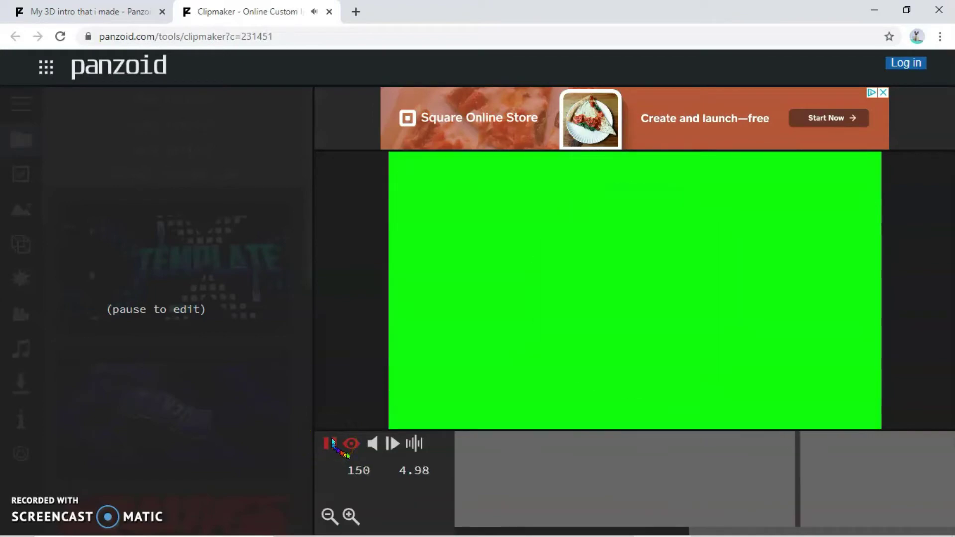
left_click(333, 443)
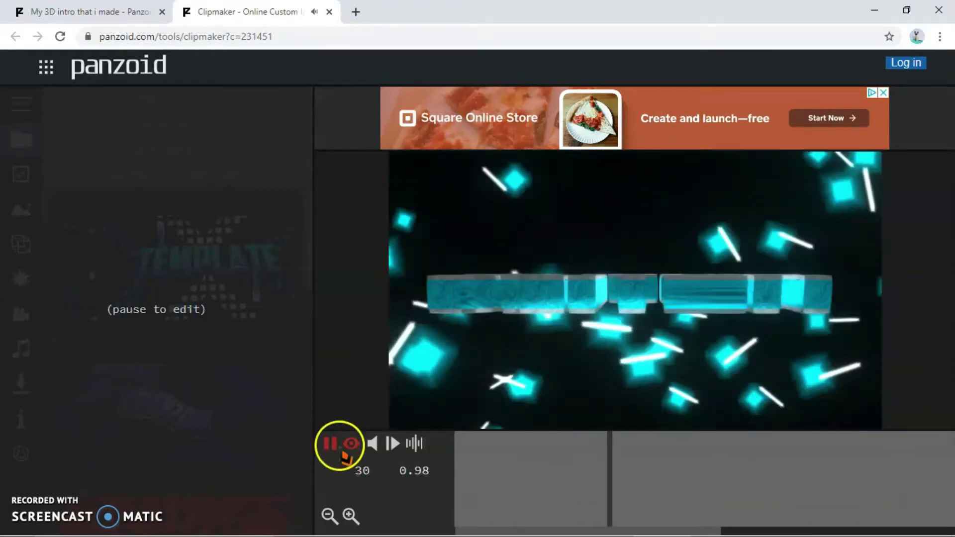
left_click(332, 443)
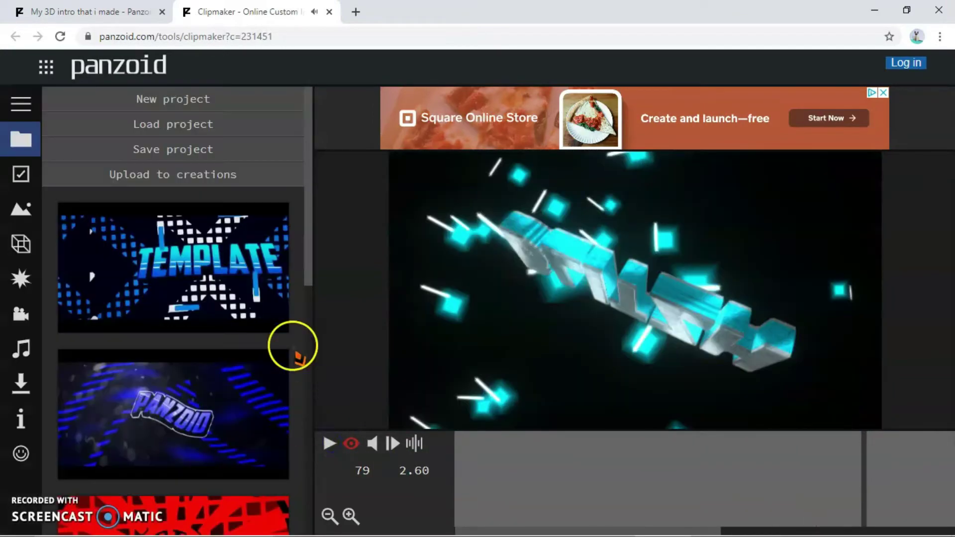
Scroll the template list to find a different template to load.
scroll(236, 369, "down", 3)
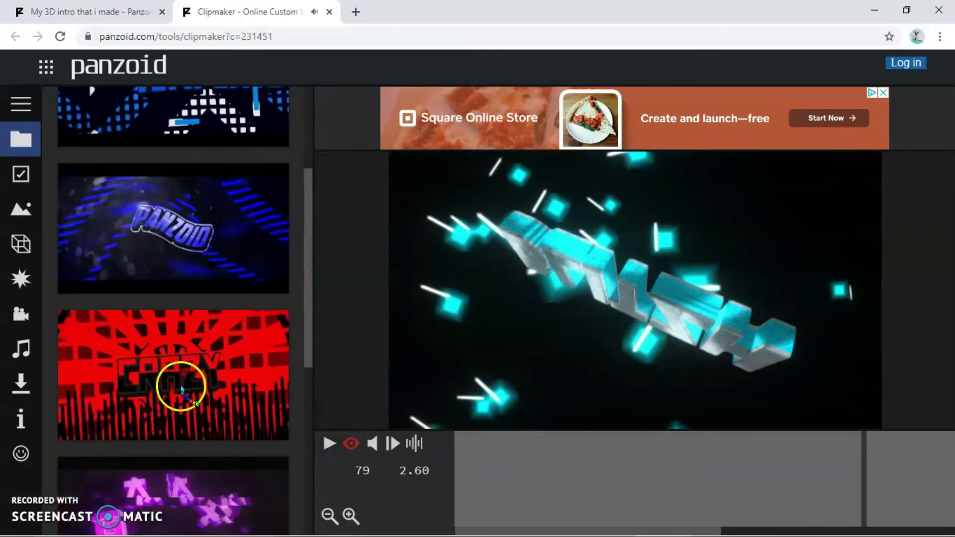
scroll(199, 377, "up", 3)
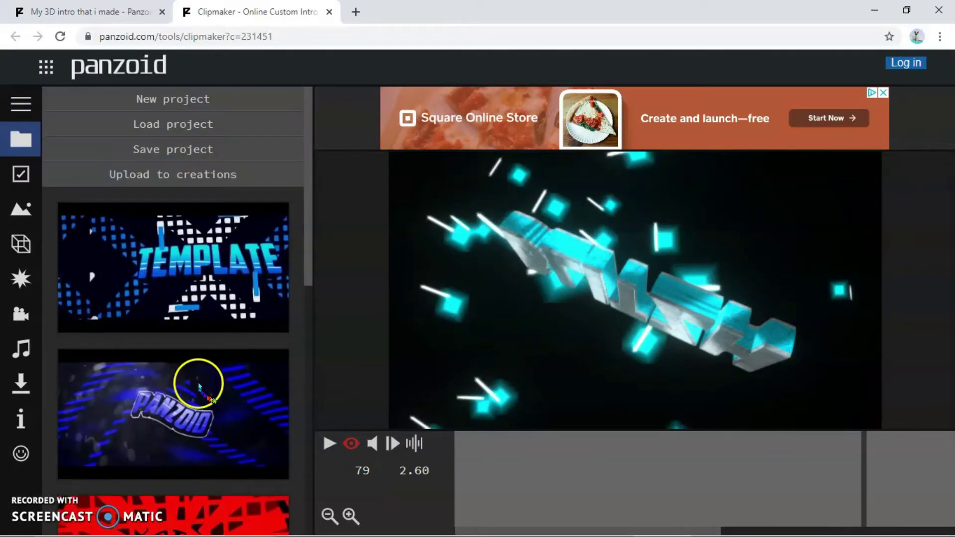
scroll(194, 388, "down", 6)
Load a template from the list, then play and pause its rendered LIKE! preview.
left_click(198, 369)
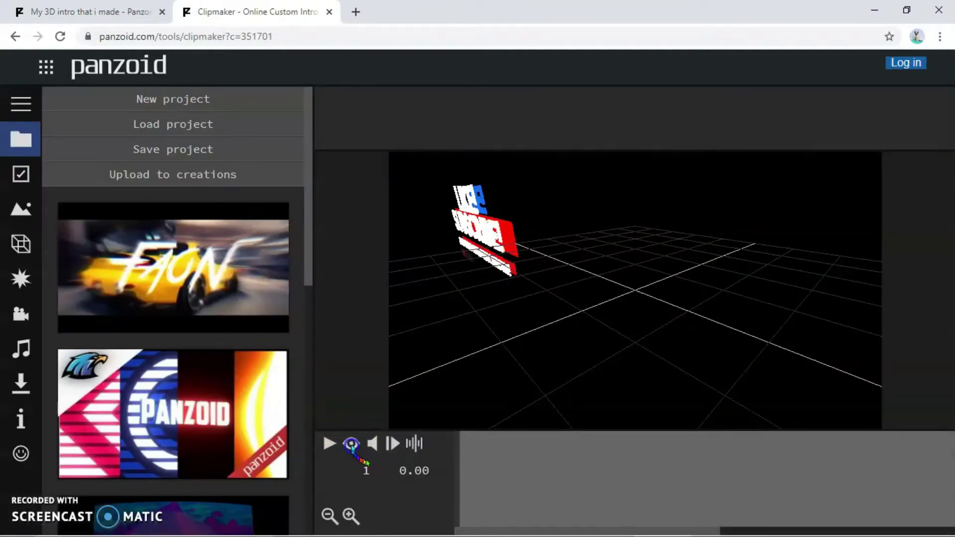
left_click(351, 443)
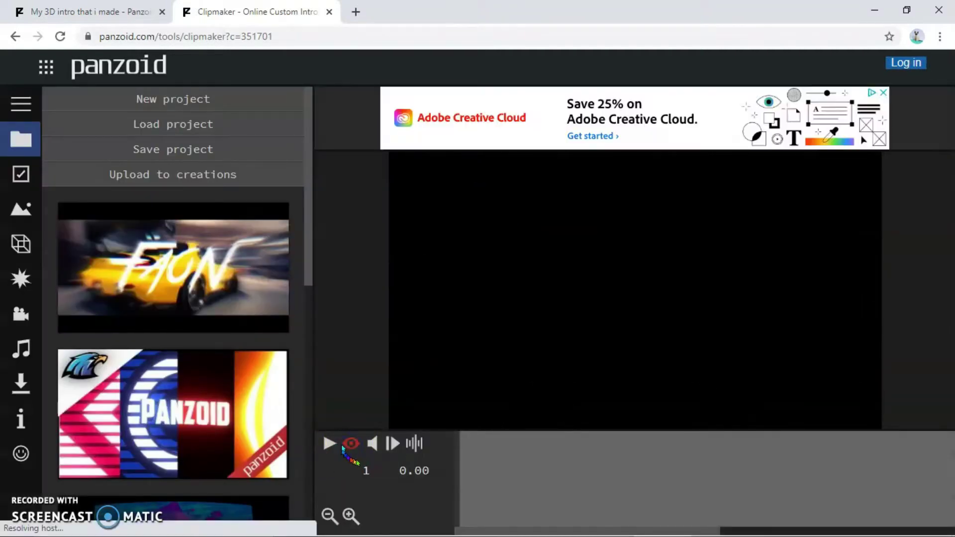
left_click(329, 443)
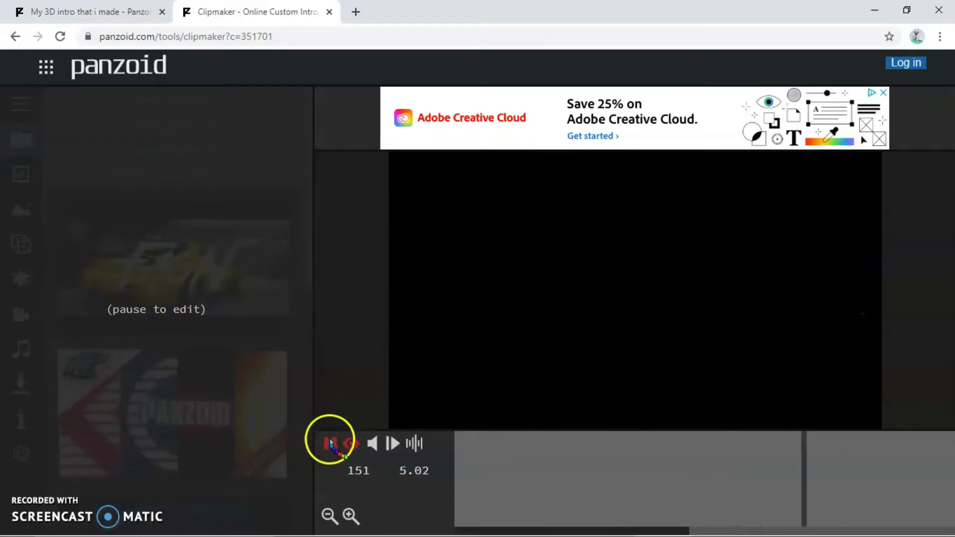
left_click(329, 443)
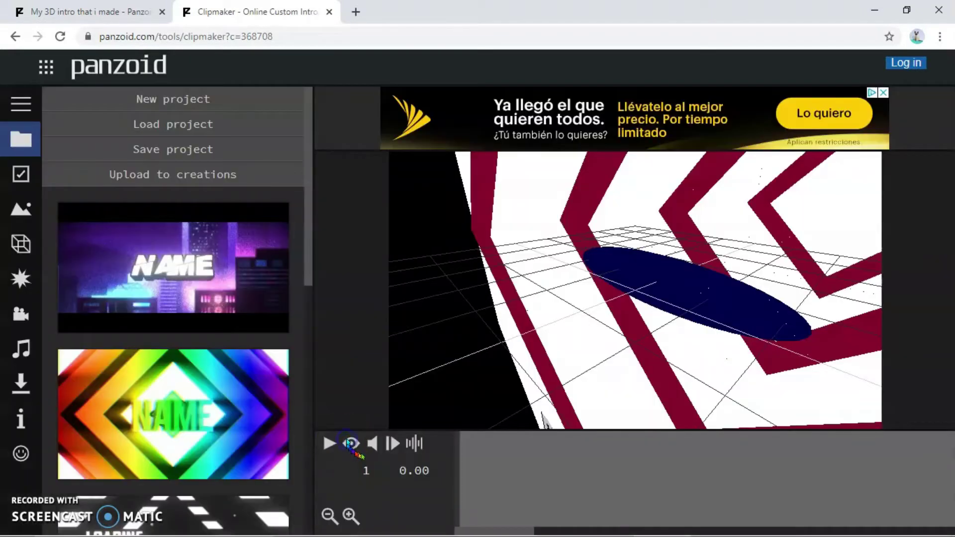
Play the PANZOID template's rendered preview and pause it at 0.23 s.
left_click(350, 444)
left_click(329, 443)
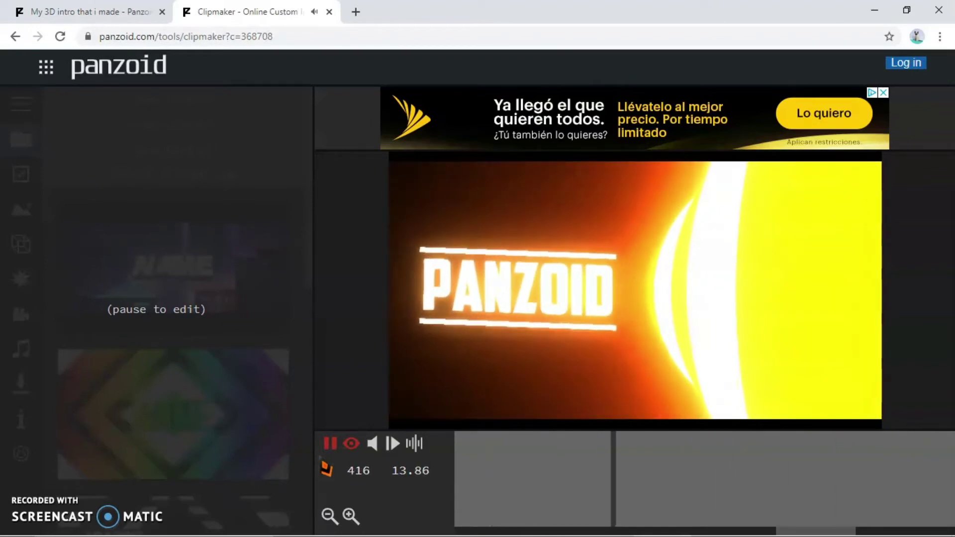
left_click(329, 449)
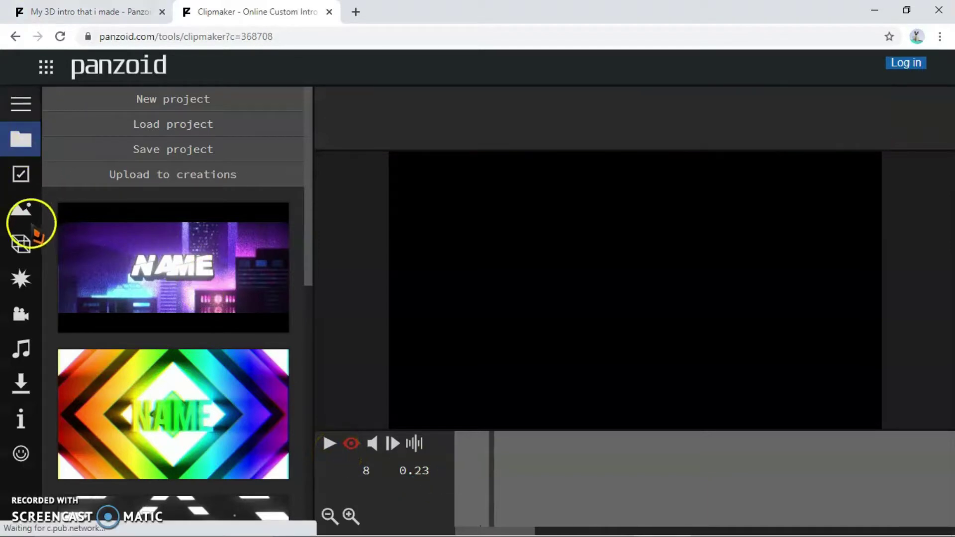
In the 3D objects list, retype the first two Text: PANZOID layers as 'Like' and 'Ring'.
left_click(23, 246)
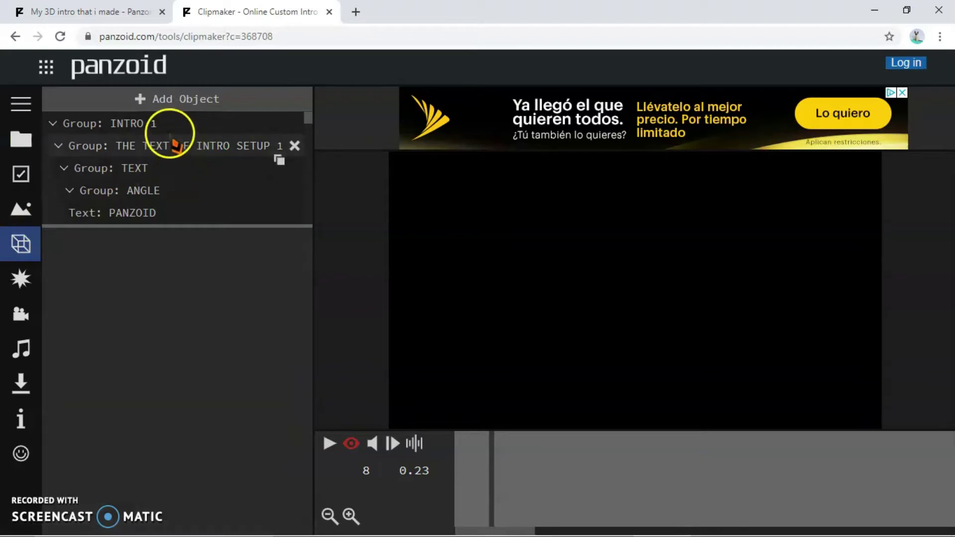
scroll(204, 136, "down", 3)
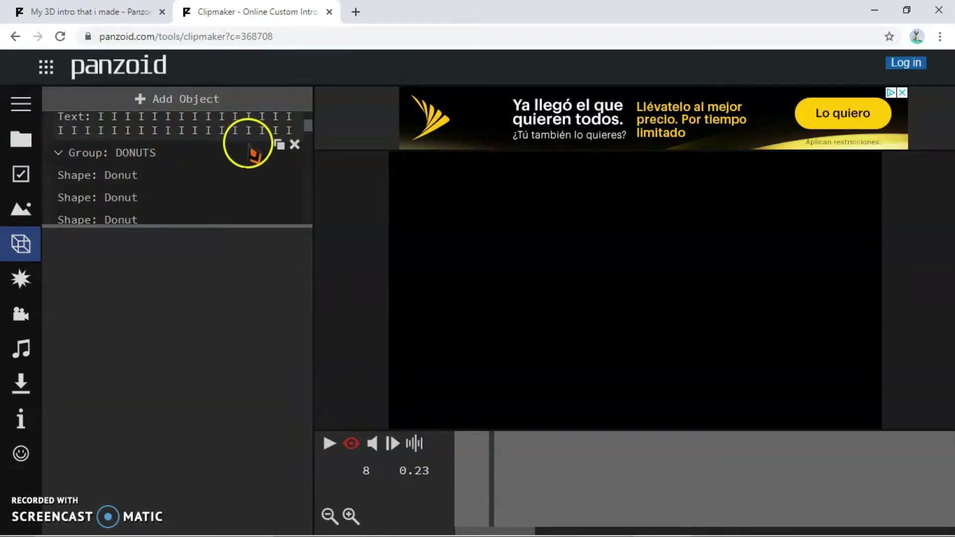
scroll(251, 150, "up", 3)
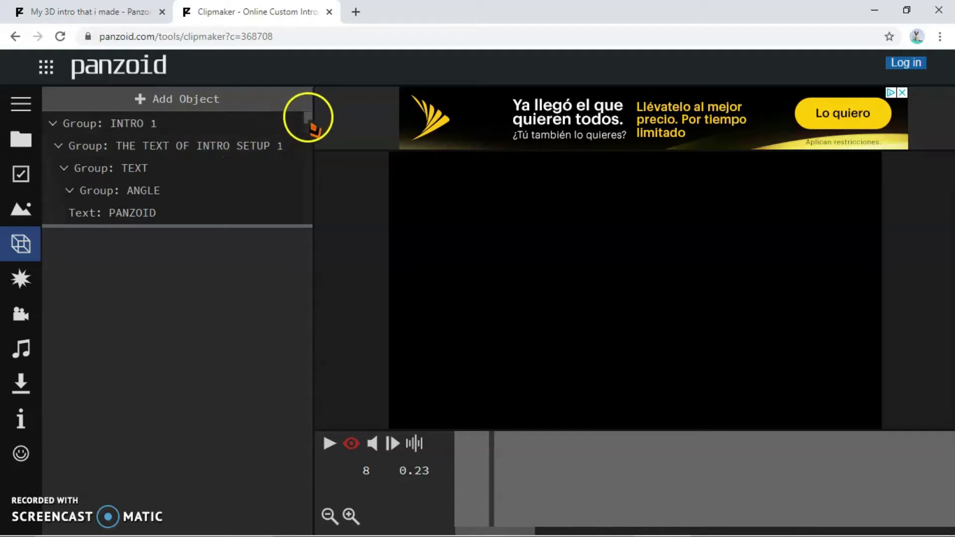
mouse_move(309, 121)
left_mouse_down()
mouse_move(308, 130)
mouse_move(312, 117)
left_mouse_up()
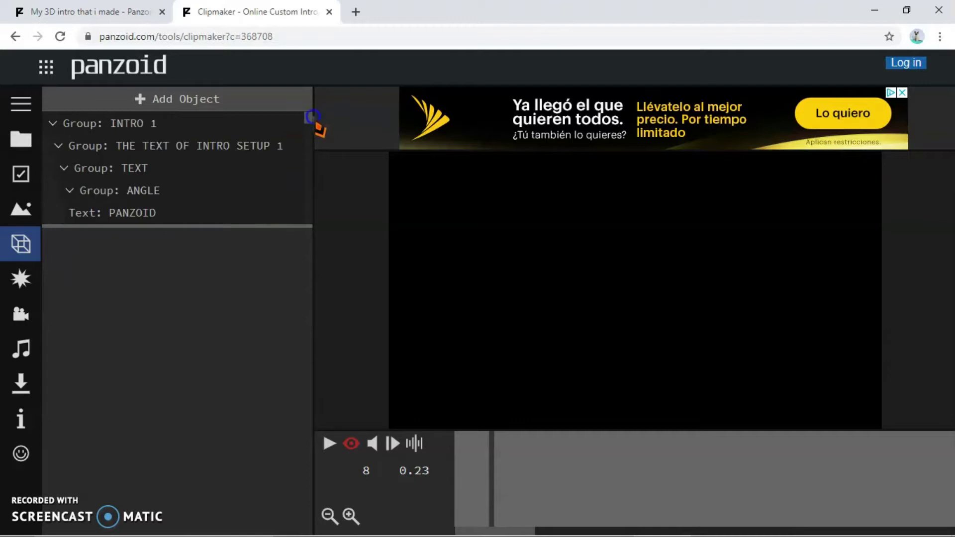
left_click(178, 212)
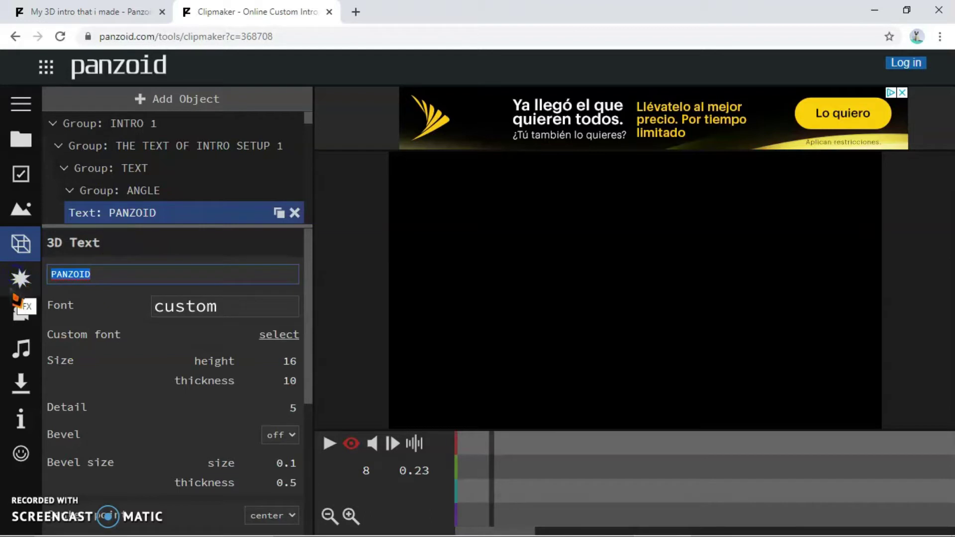
type("Lik")
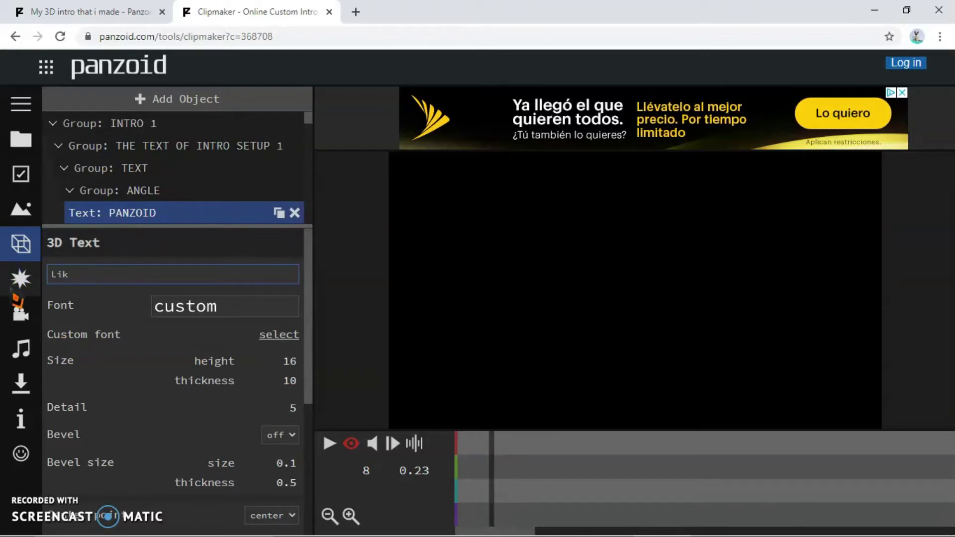
type("e")
left_click(109, 248)
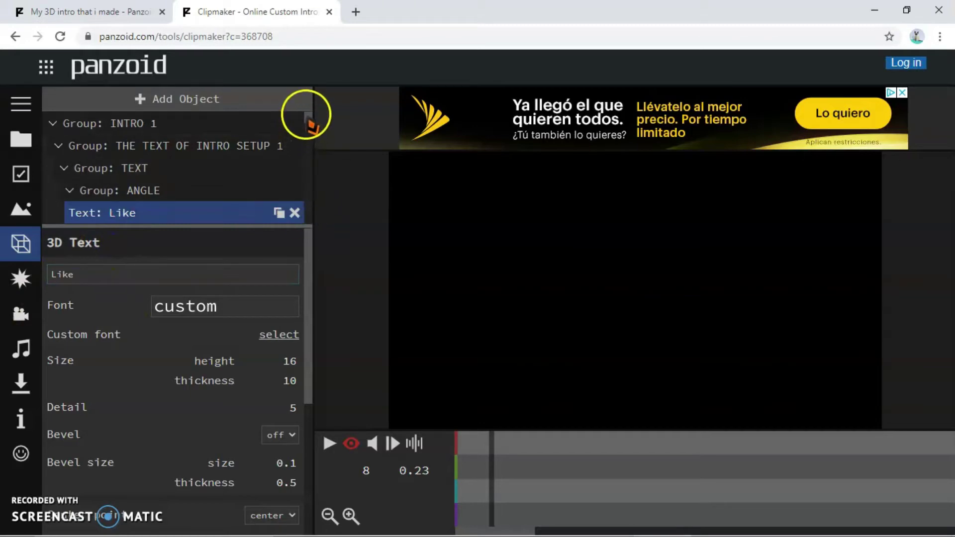
left_click_drag(307, 117, 304, 133)
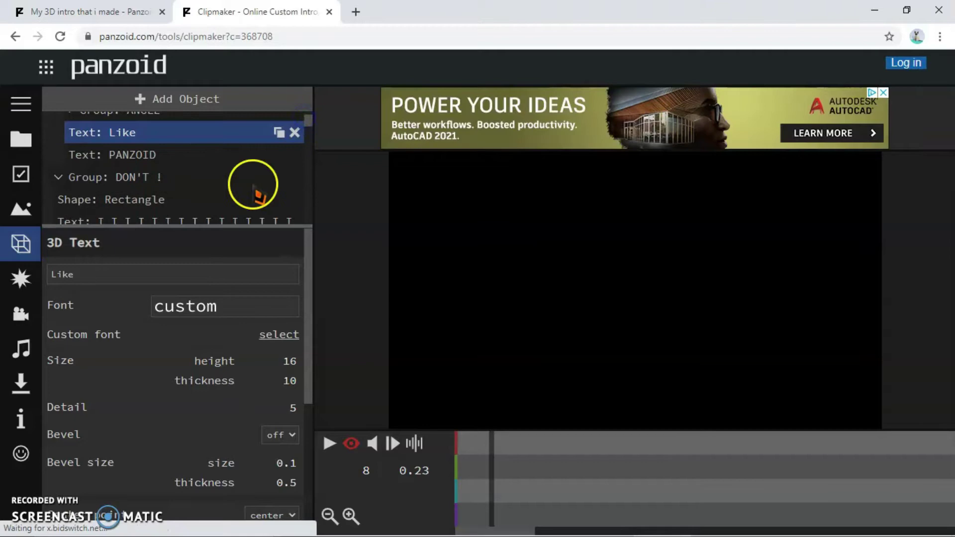
left_click(160, 155)
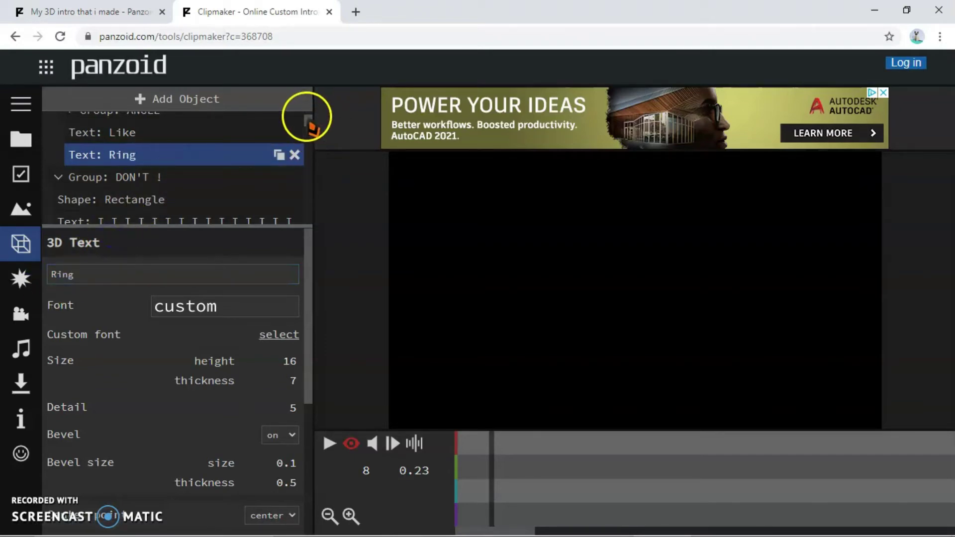
Scroll the object tree down to the THE TEXT 2 3 4 group's PANZOID text layers.
scroll(310, 119, "down", 2)
scroll(310, 116, "up", 3)
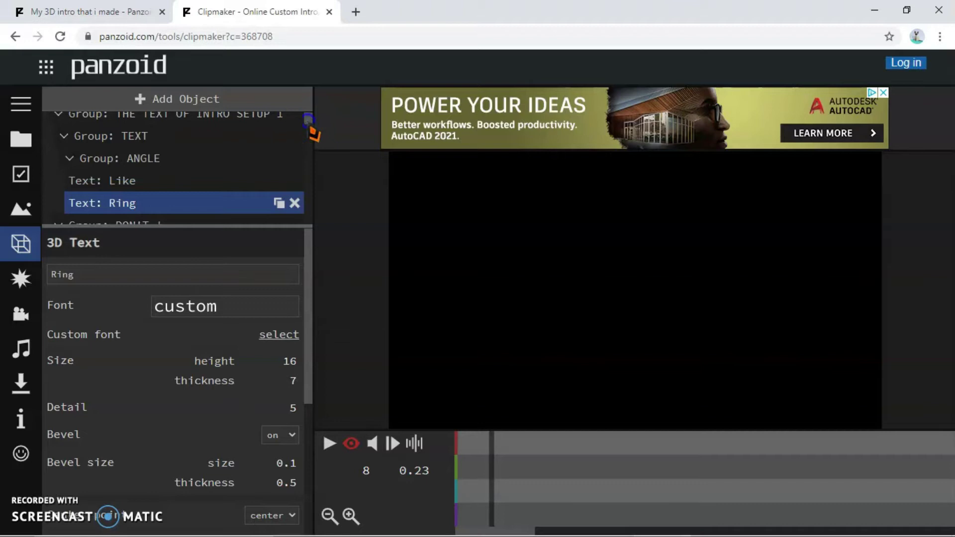
scroll(308, 122, "down", 2)
scroll(309, 125, "down", 2)
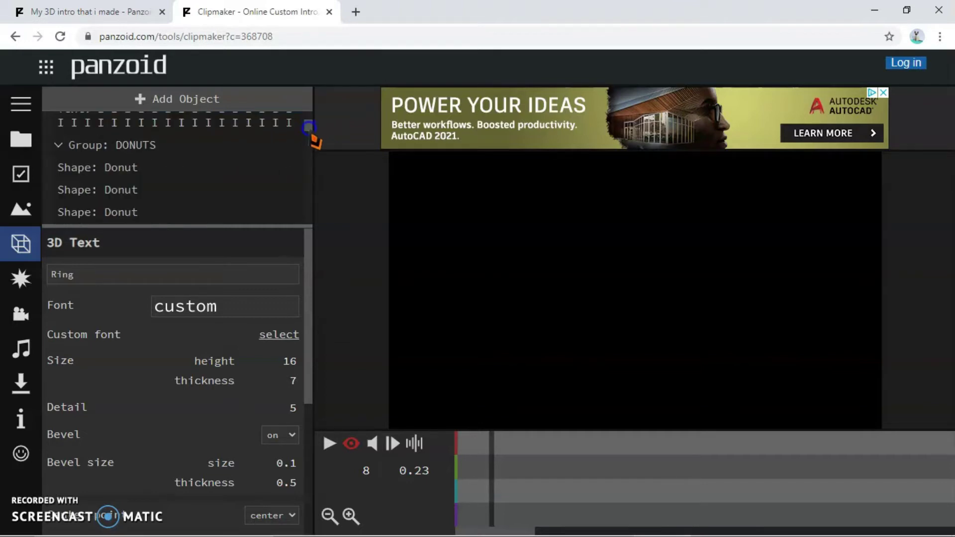
scroll(309, 129, "down", 2)
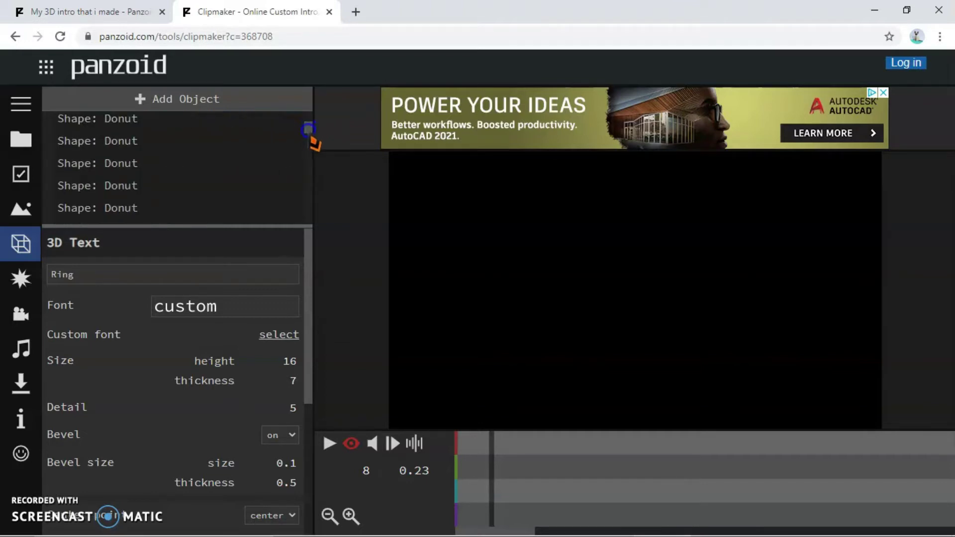
scroll(314, 141, "down", 2)
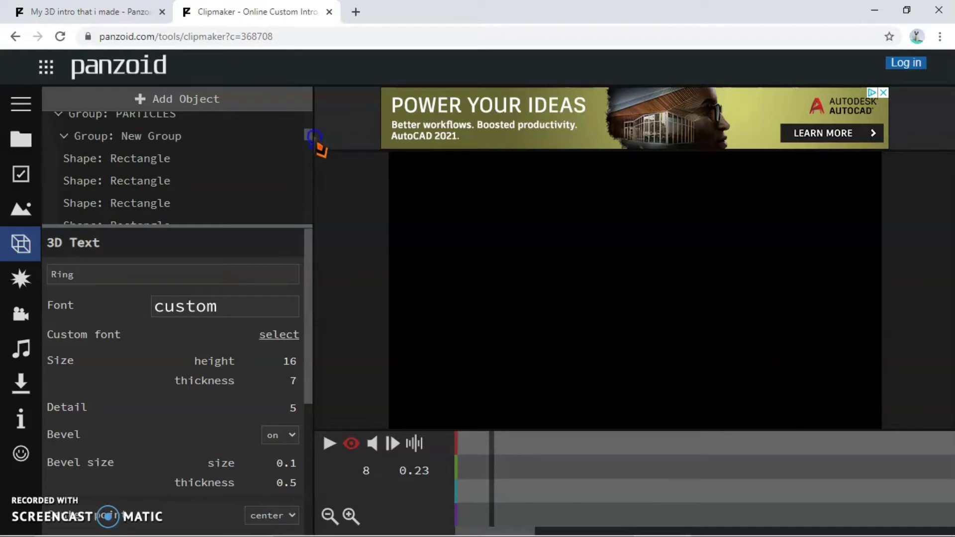
scroll(314, 142, "down", 4)
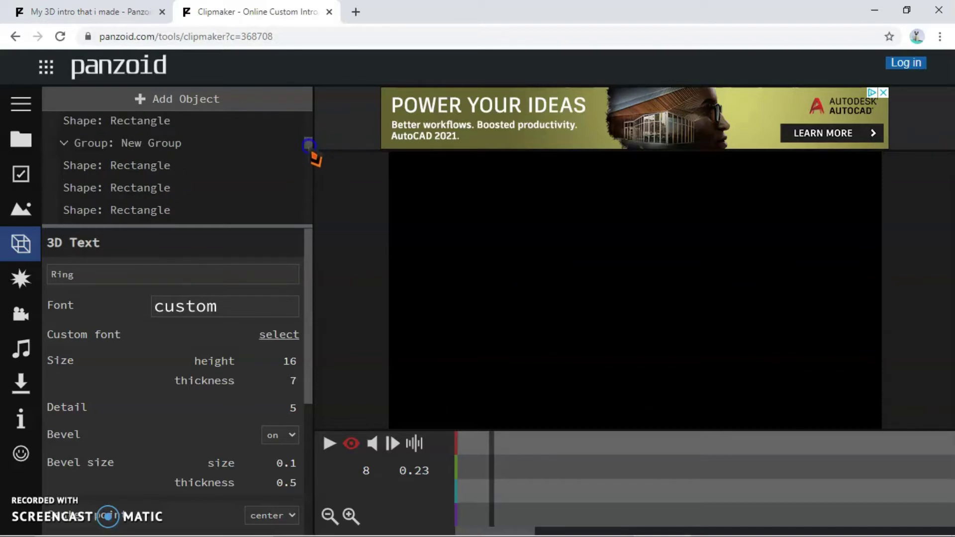
scroll(304, 159, "down", 3)
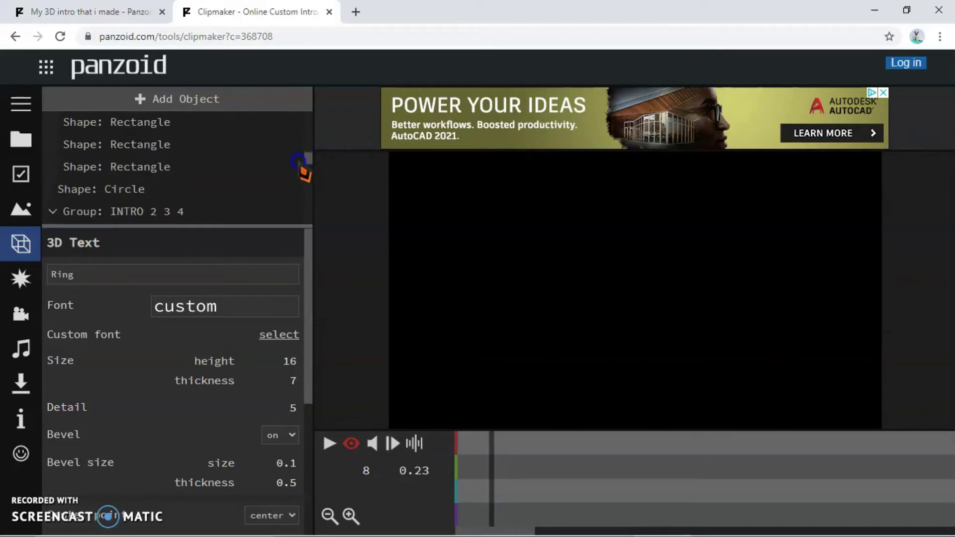
scroll(297, 160, "down", 6)
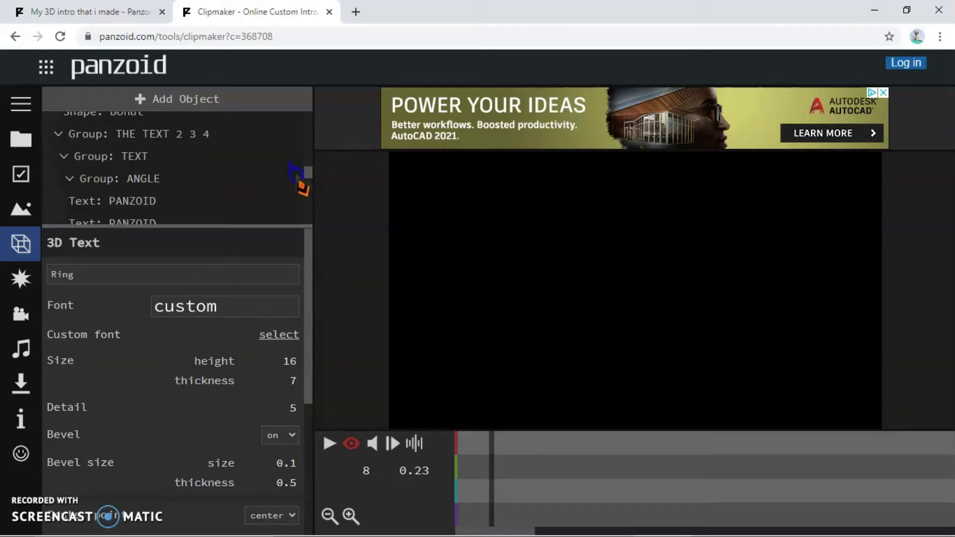
scroll(302, 185, "down", 3)
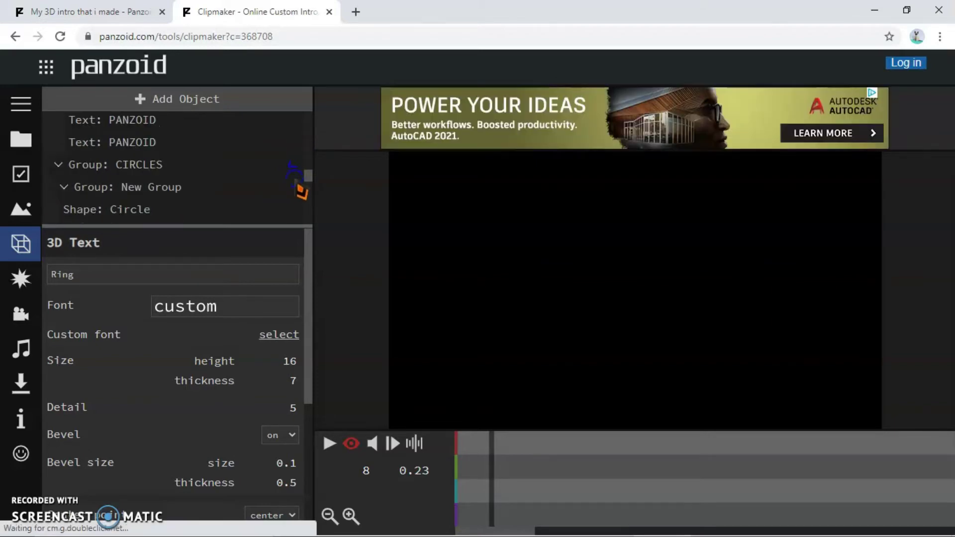
Retype the later group's PANZOID layers as 'Subscribe' and the channel name, then play the preview.
left_click(193, 124)
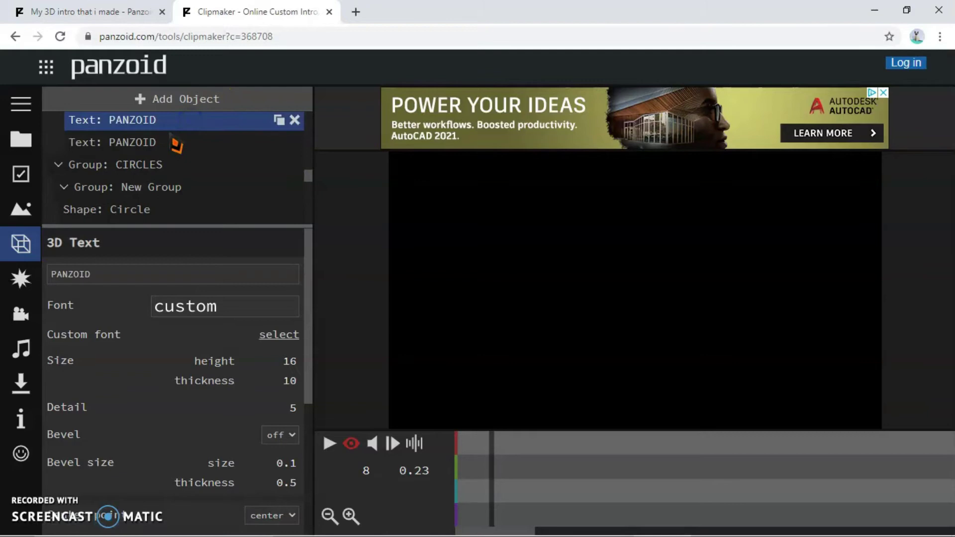
left_click(104, 271)
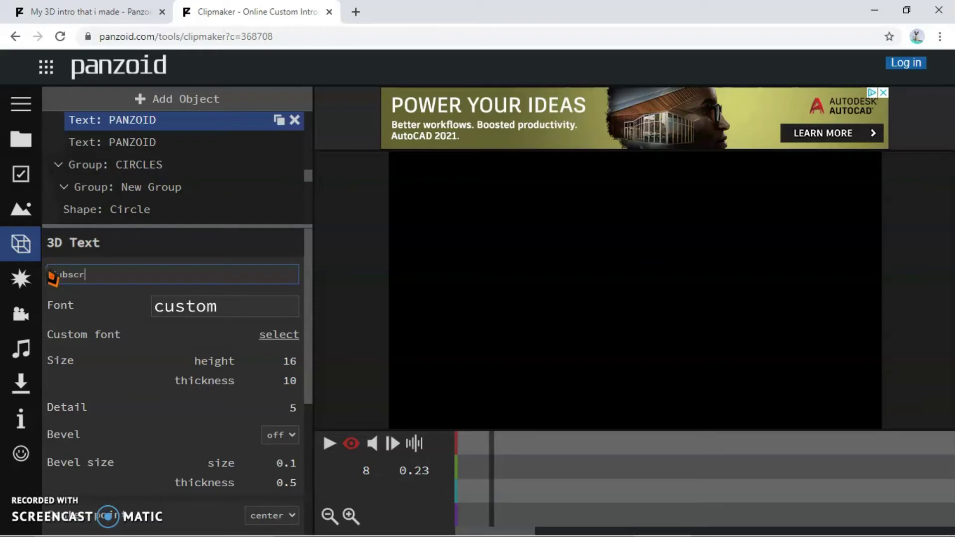
left_click(130, 237)
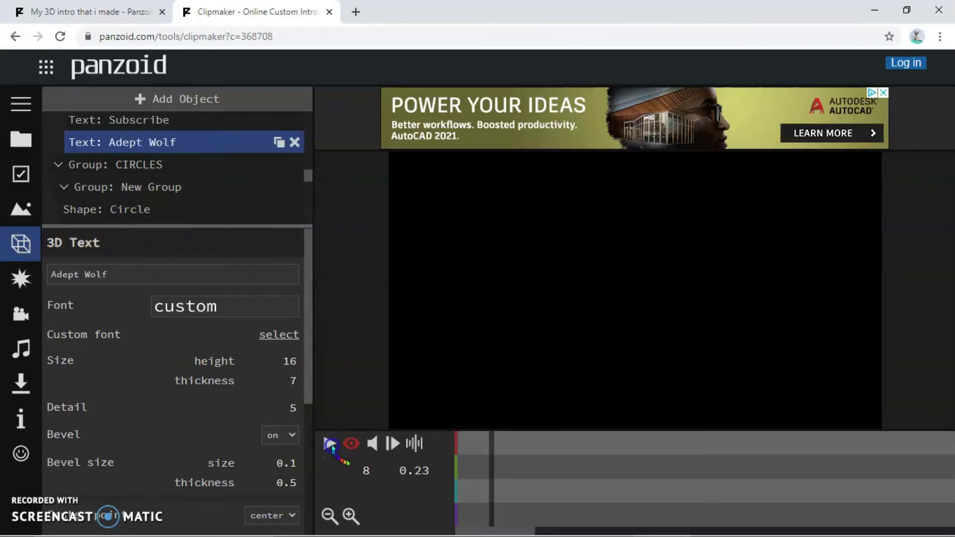
left_click(331, 444)
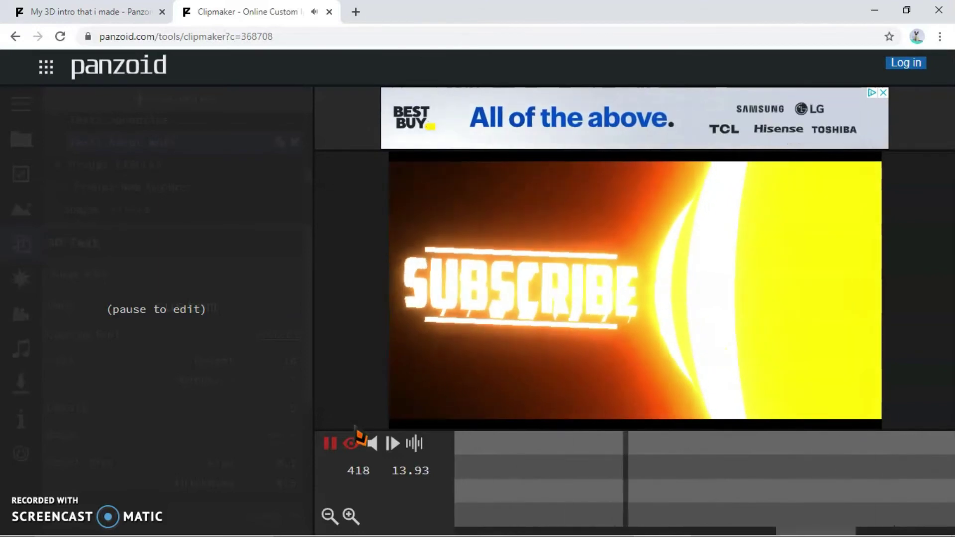
Toggle half-speed, restart the outro from the beginning, and pause it at 2.03 s.
left_click(392, 443)
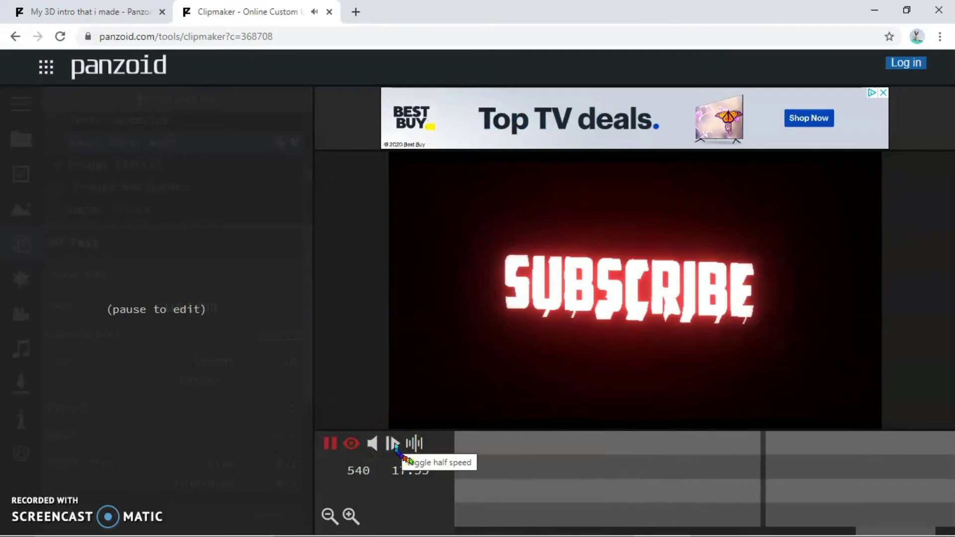
left_click(332, 479)
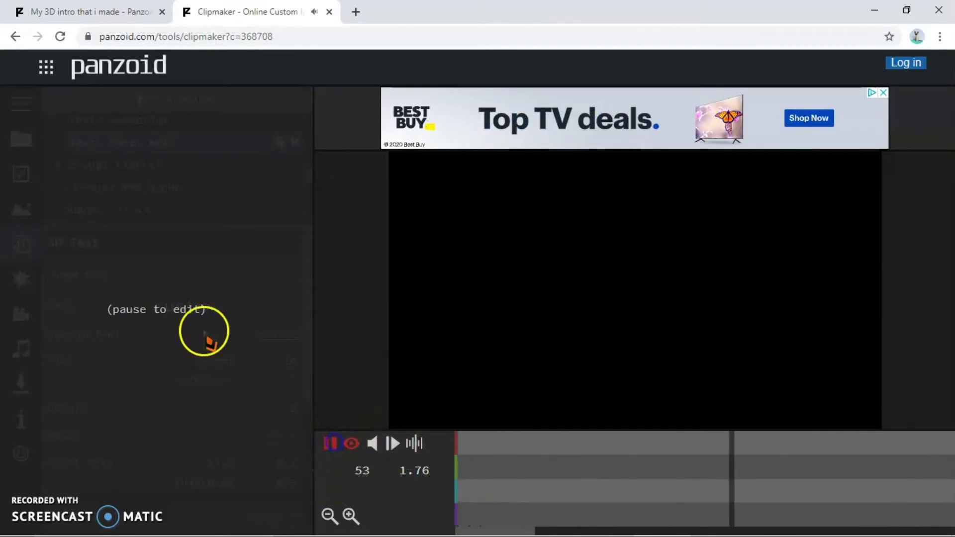
left_click(196, 344)
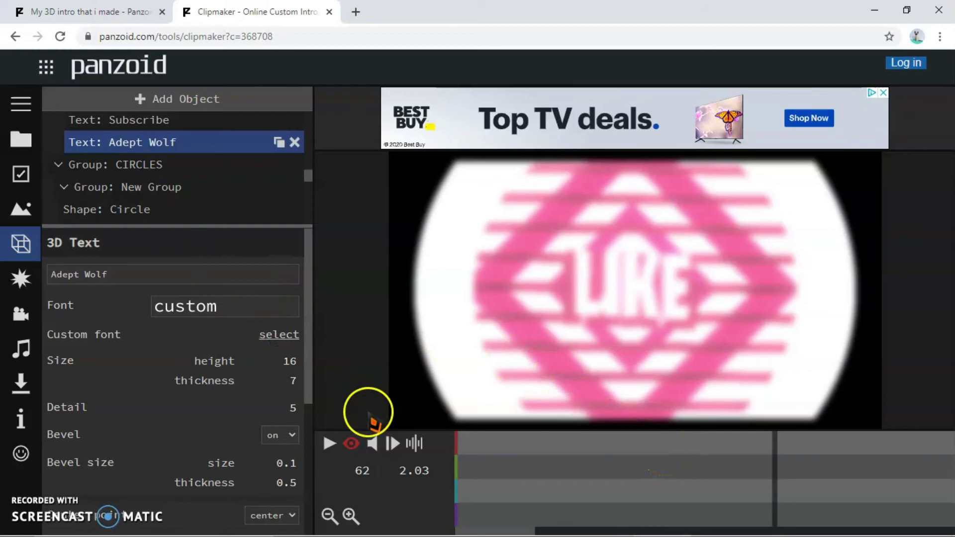
Look through the effects list and the camera animation settings.
left_click(20, 278)
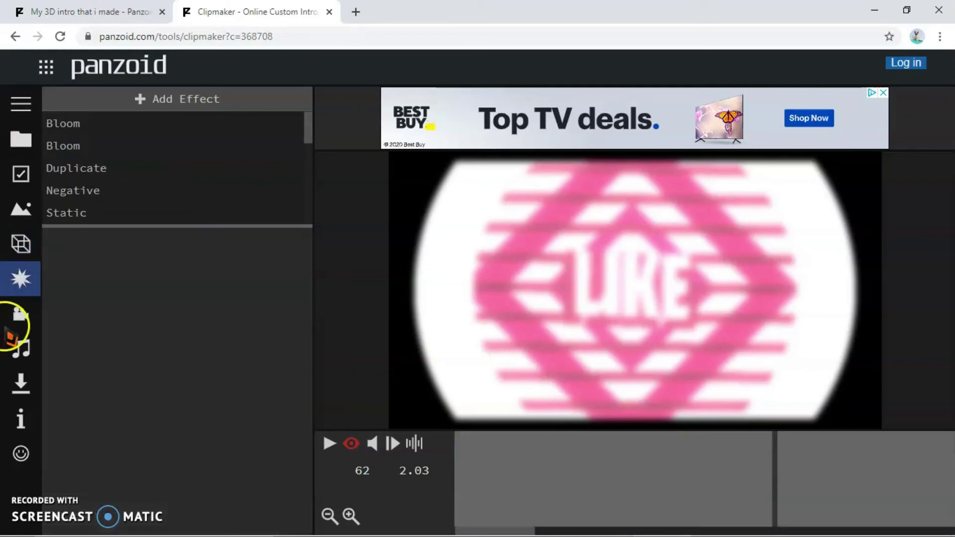
left_click(20, 316)
left_click(20, 278)
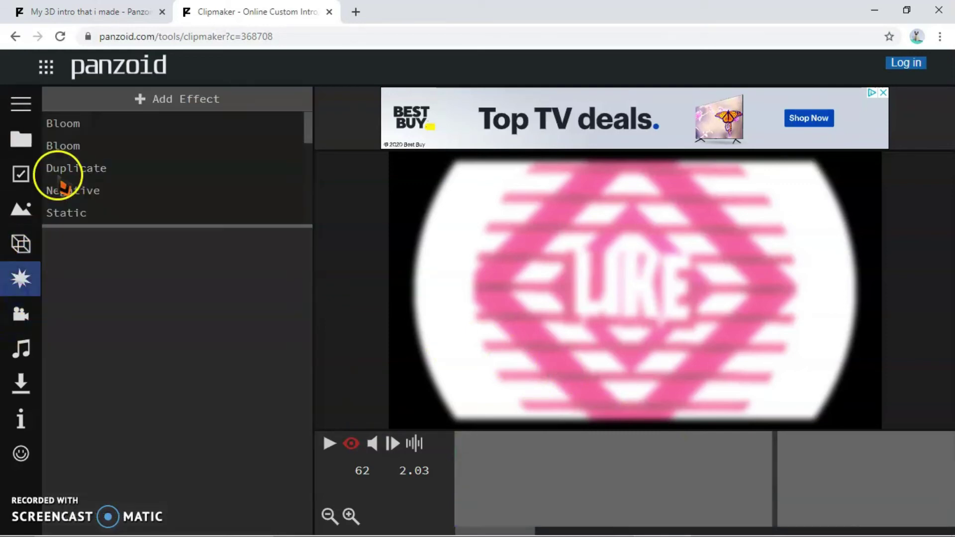
Render the outro as an .mkv (vp8/opus) video and minimise the browser.
left_click(20, 393)
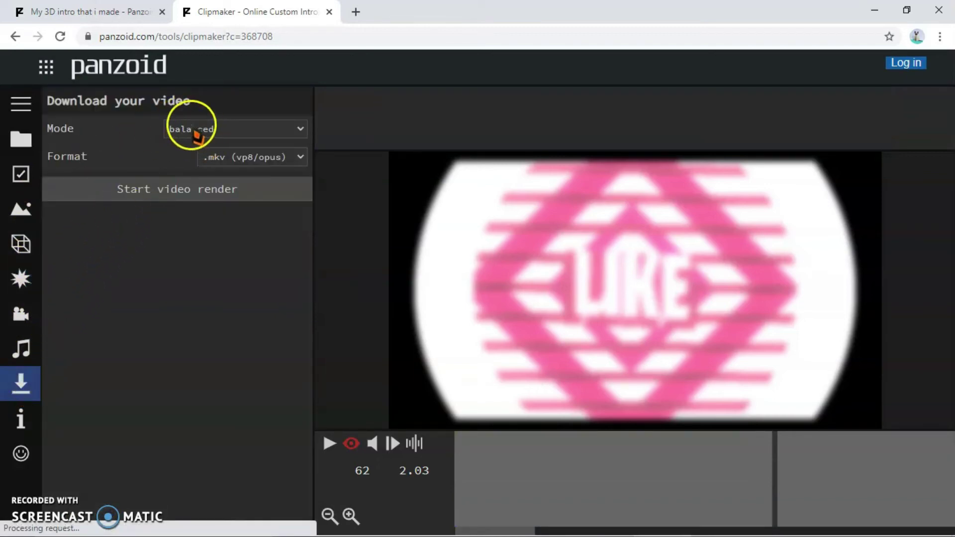
left_click(244, 158)
left_click(245, 170)
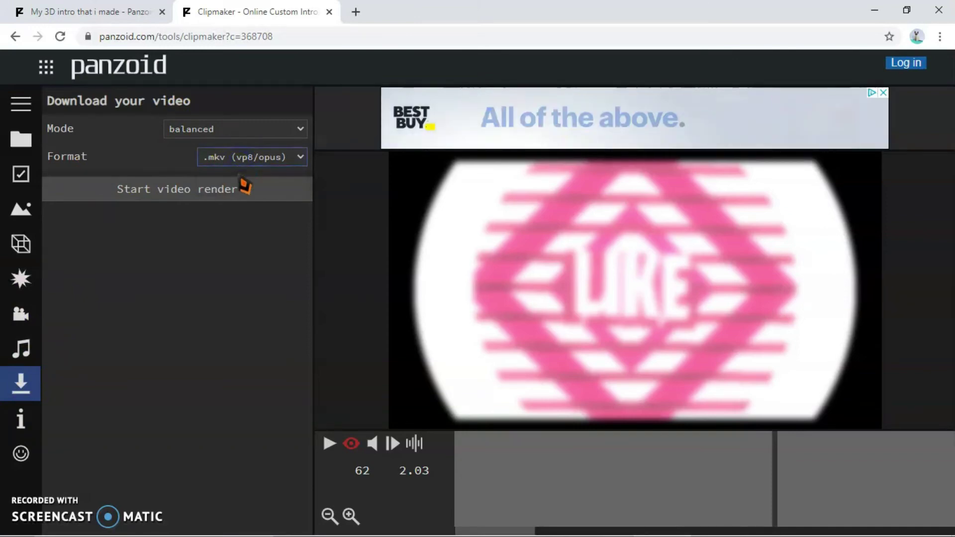
left_click(222, 189)
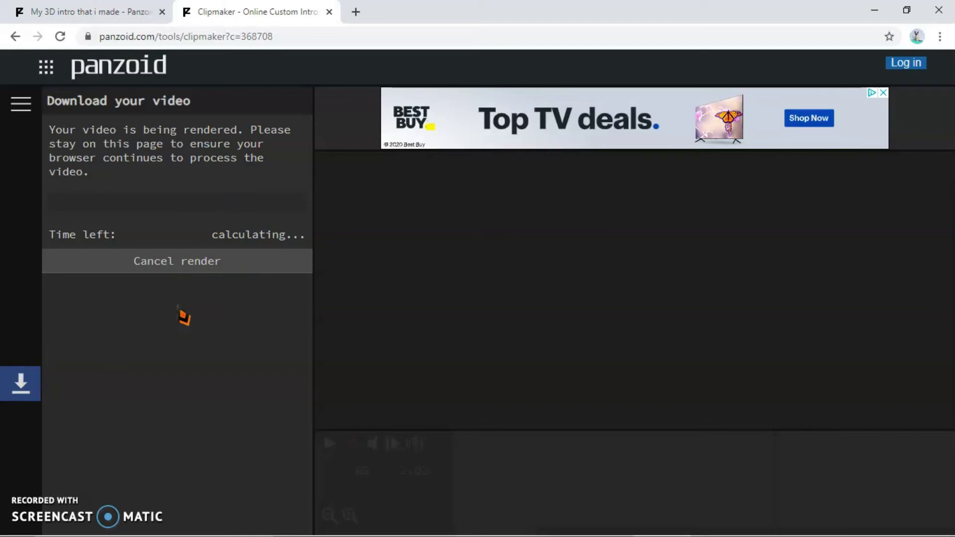
left_click(874, 10)
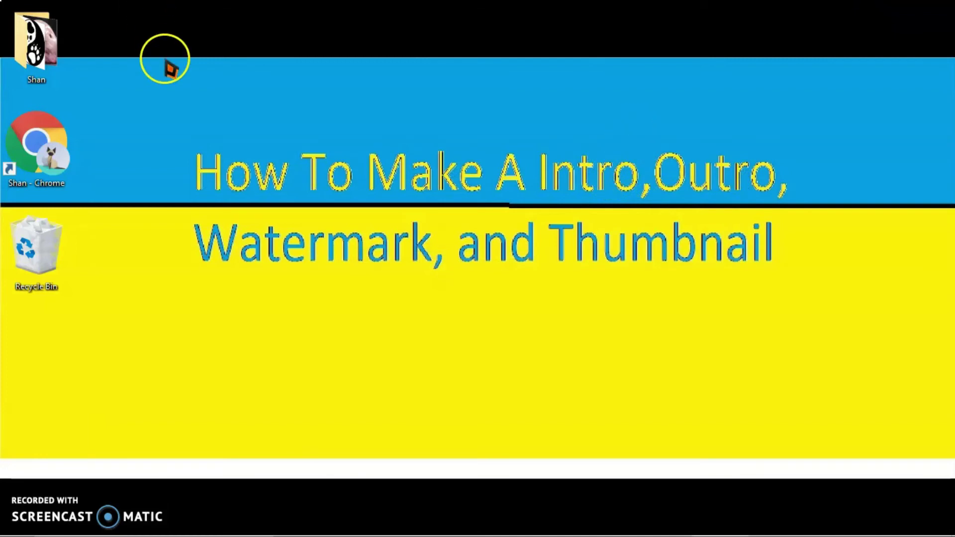
left_click_drag(130, 101, 919, 377)
left_click_drag(784, 273, 146, 120)
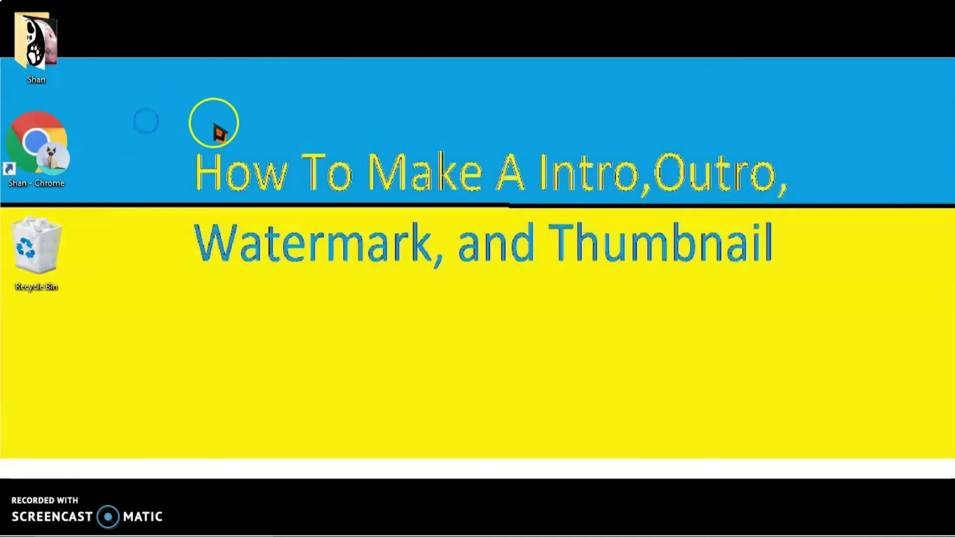